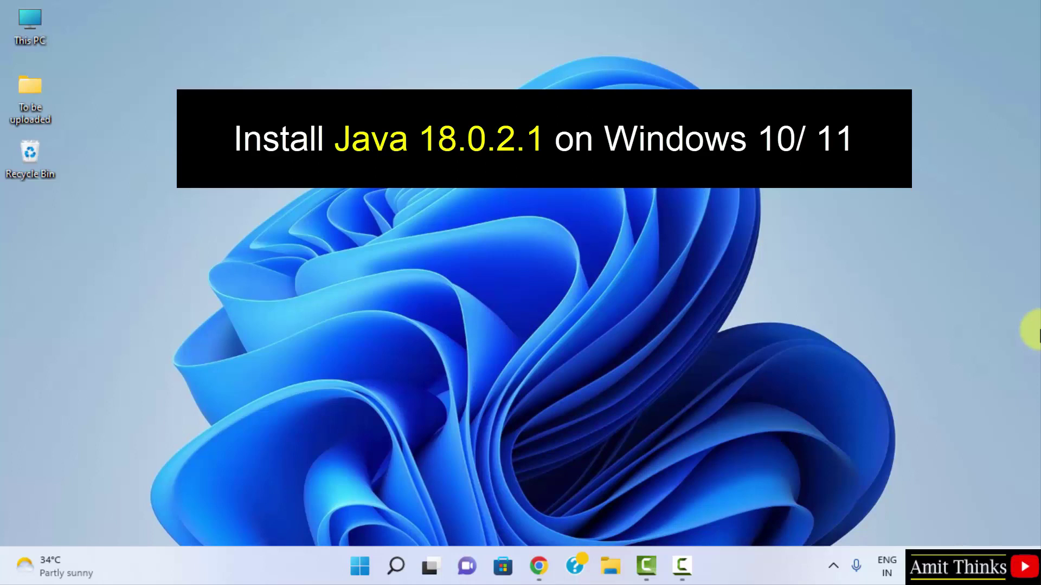
Open Chrome and run a Google search for 'oracle java'.
click(538, 567)
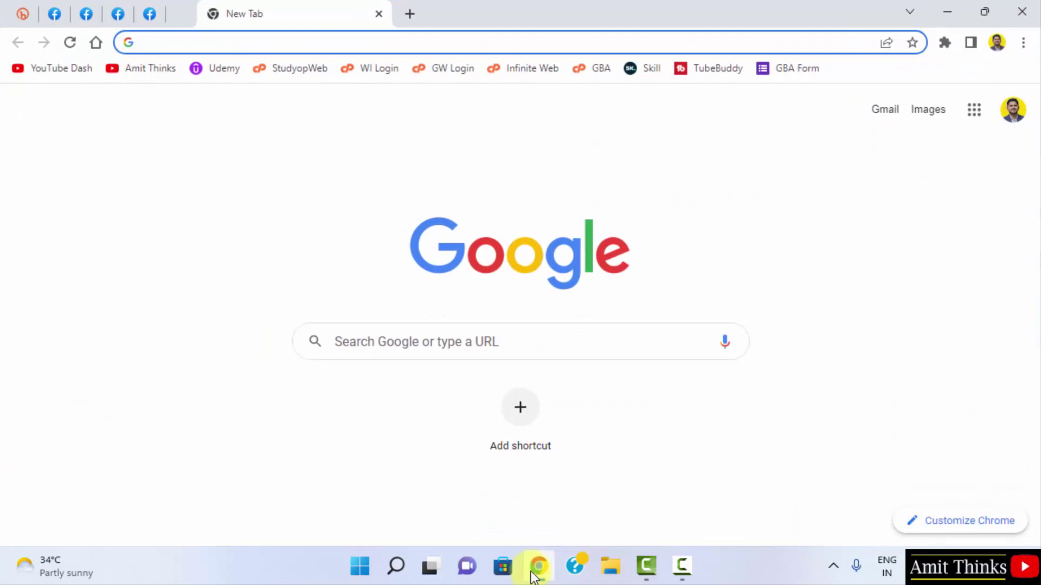
click(539, 341)
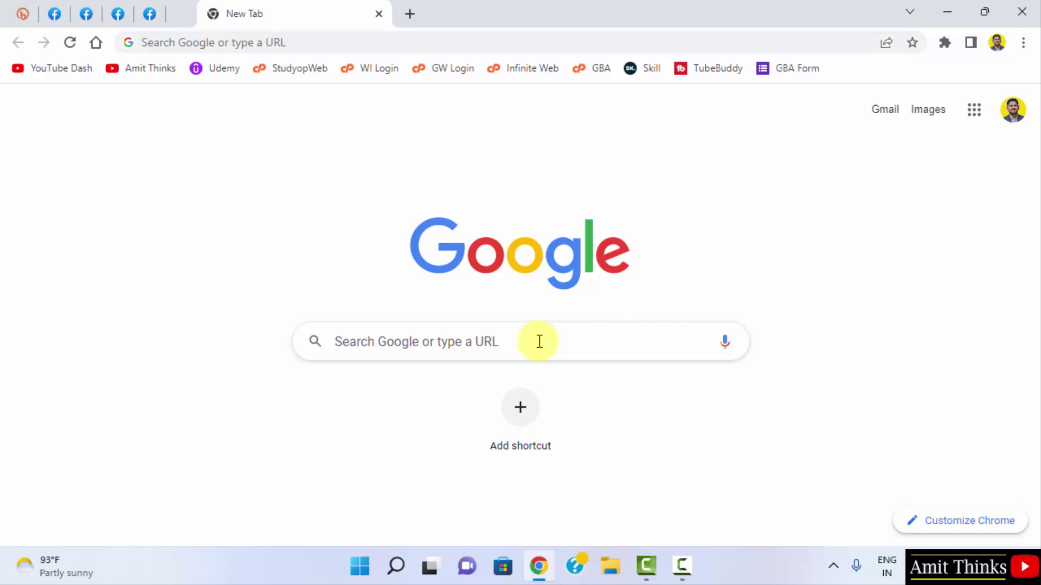
text(oracle java)
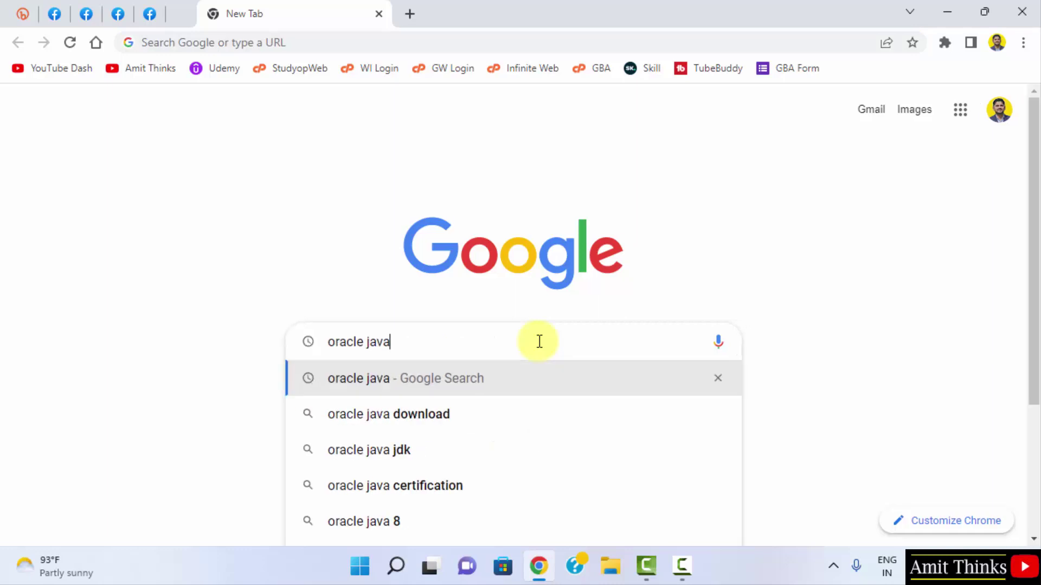
key(Return)
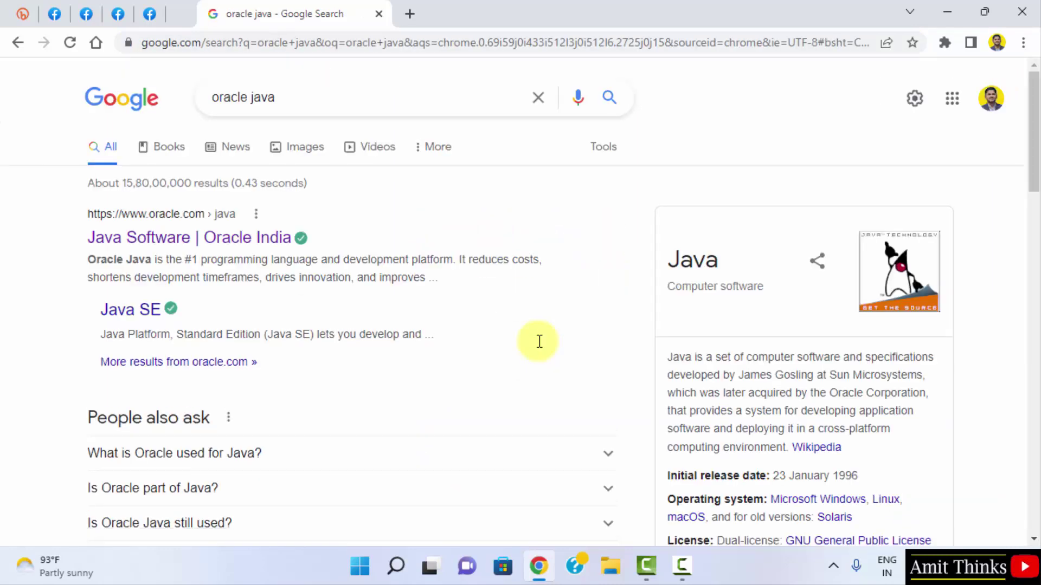
Open the 'Java Software | Oracle India' result from the search list.
click(186, 237)
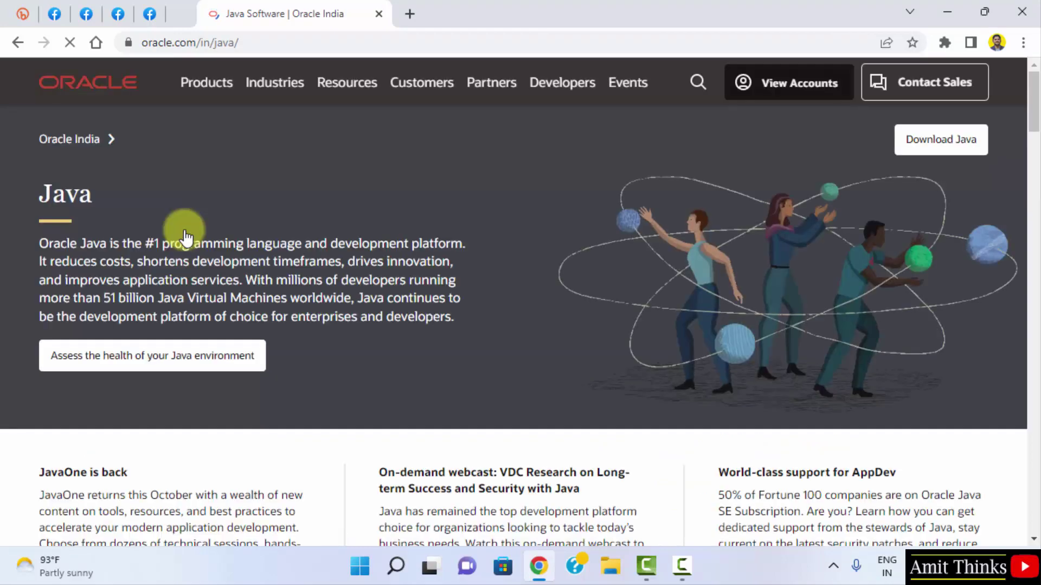
click(391, 47)
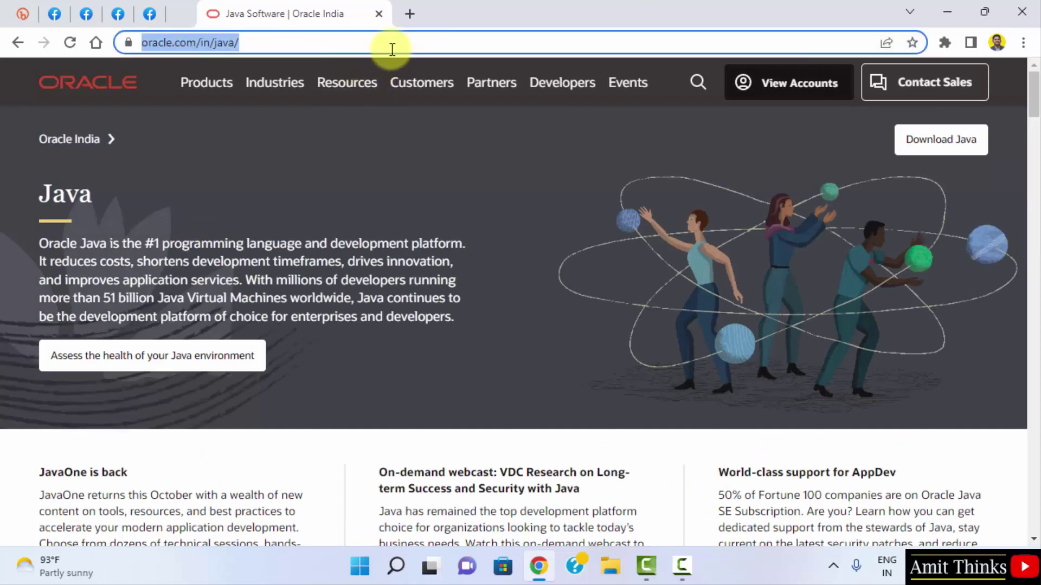
click(377, 145)
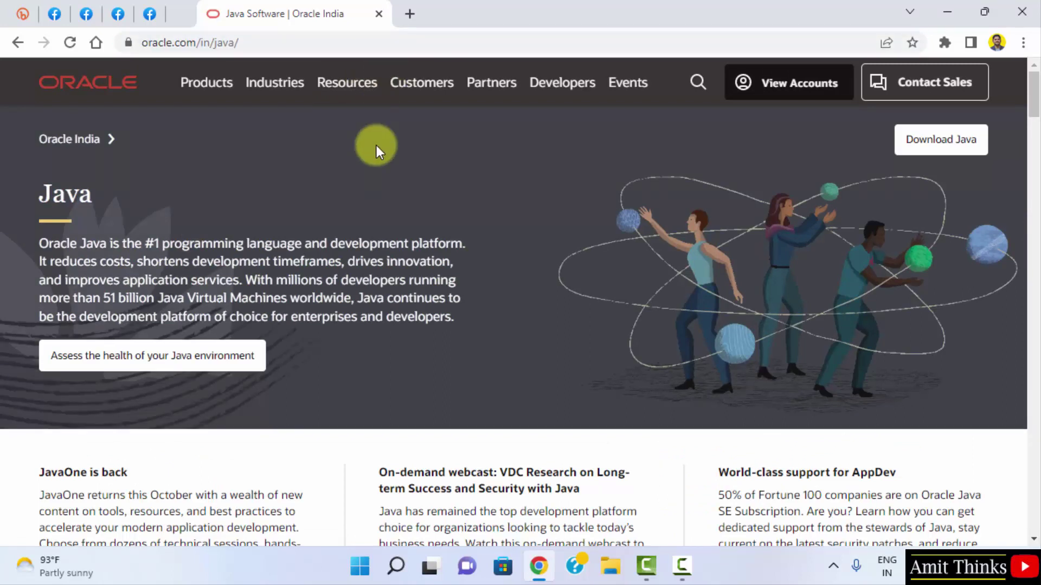
Go to the Java Downloads page and scroll to the JDK 18.0.2.1 section.
click(963, 157)
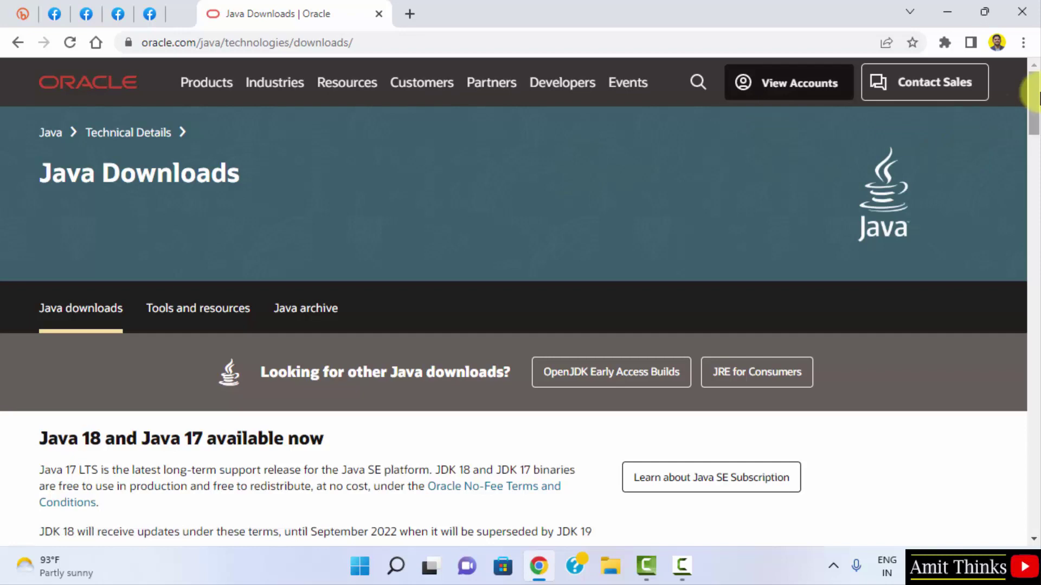
scroll(1036, 124, down, 4)
scroll(1036, 129, down, 1)
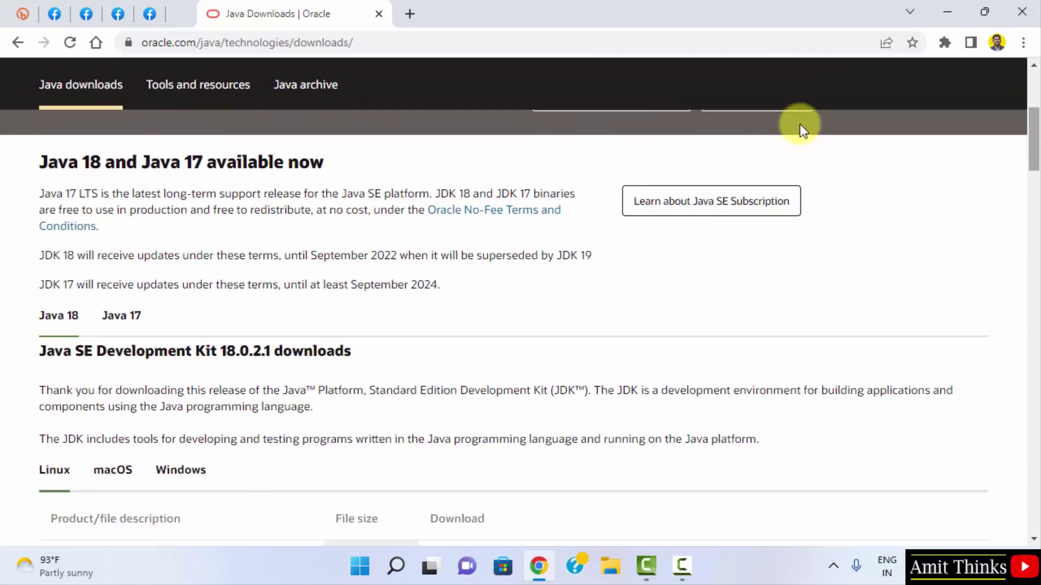
triple_click(229, 168)
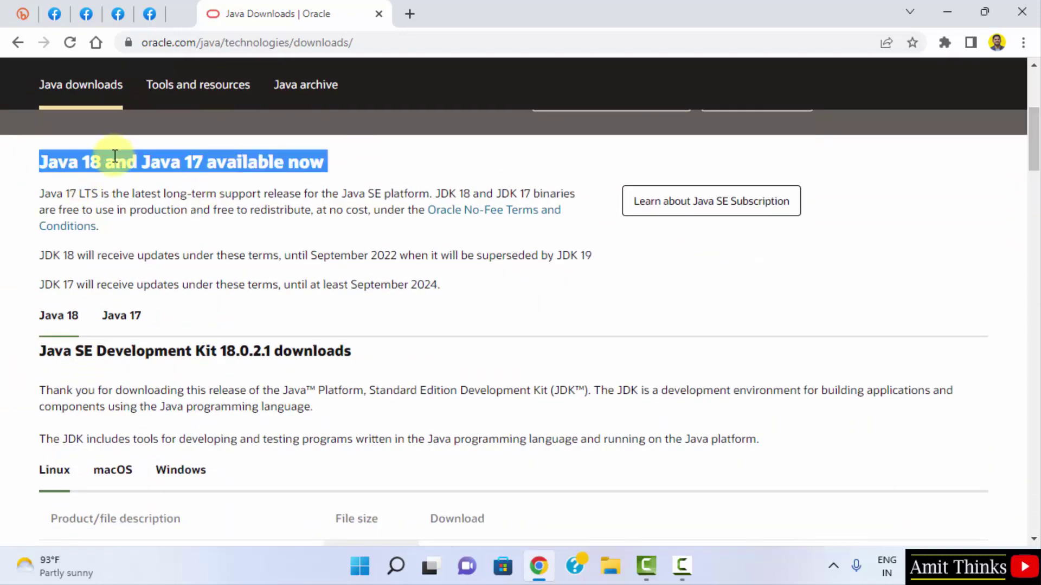
double_click(244, 354)
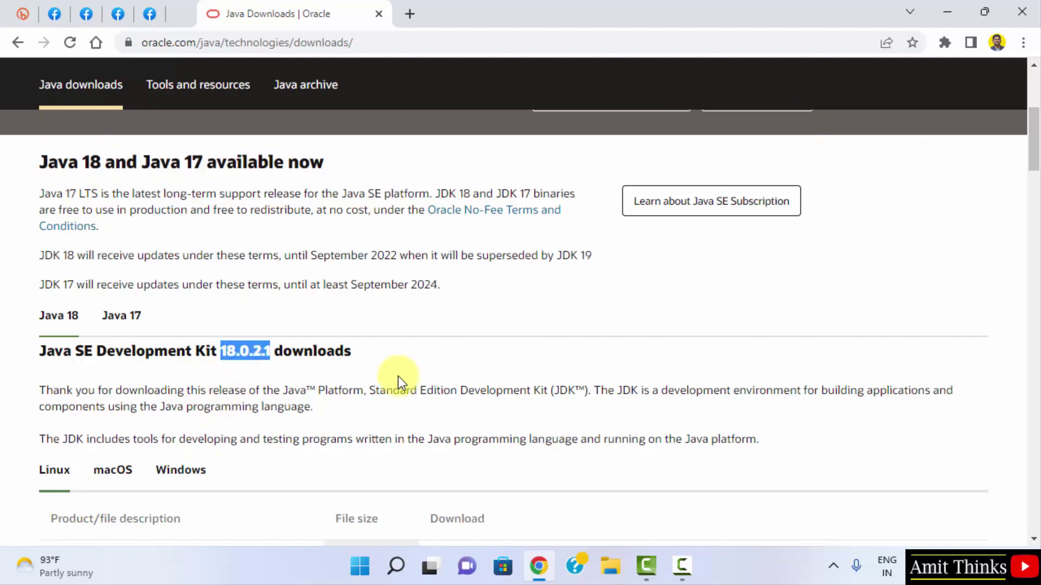
click(416, 347)
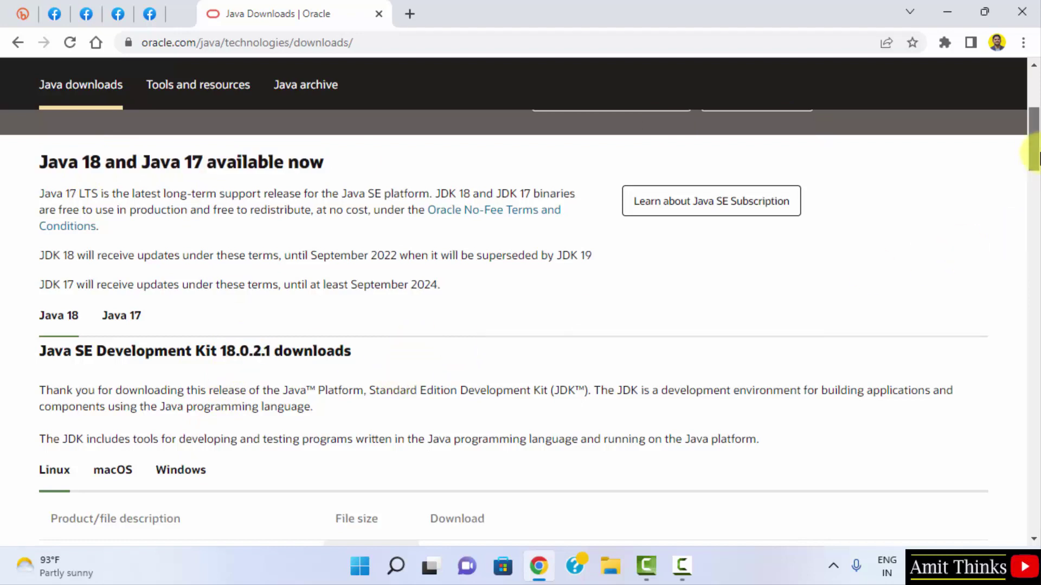
drag(1032, 154, 1033, 181)
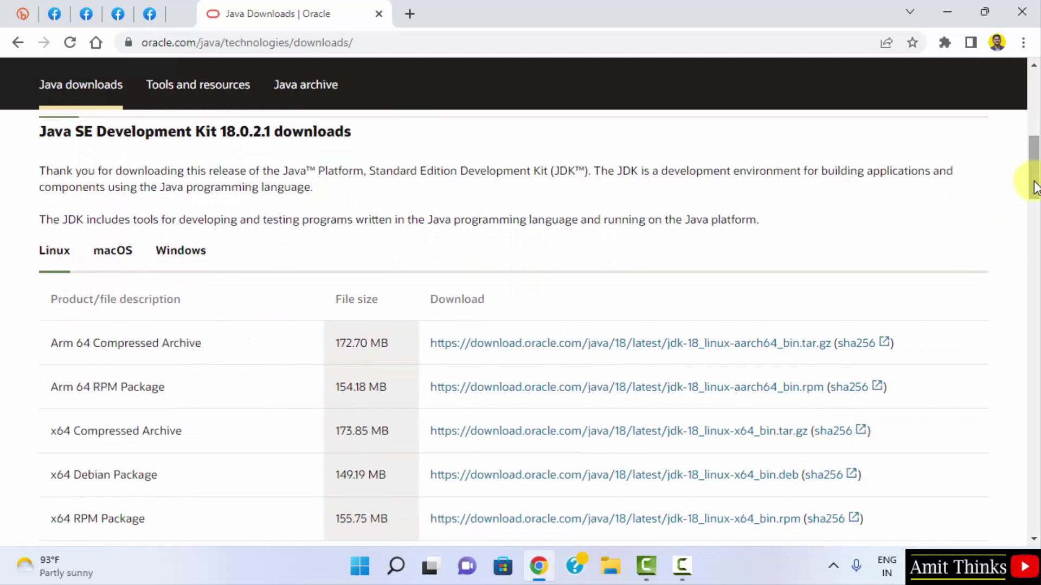
Download the Windows x64 Installer, jdk-18_windows-x64_bin.exe, and open it.
click(204, 264)
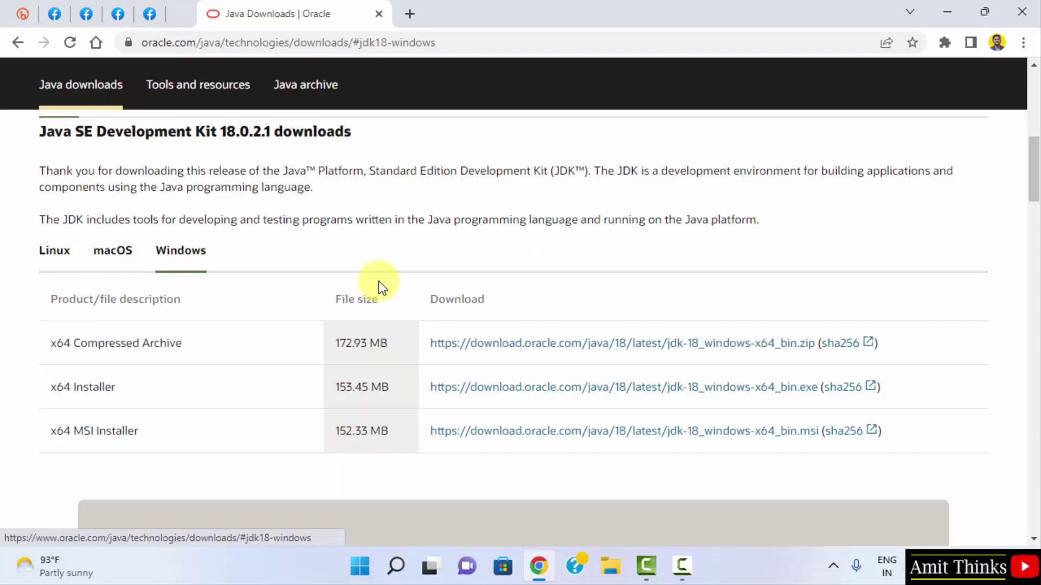
drag(1033, 172, 1037, 189)
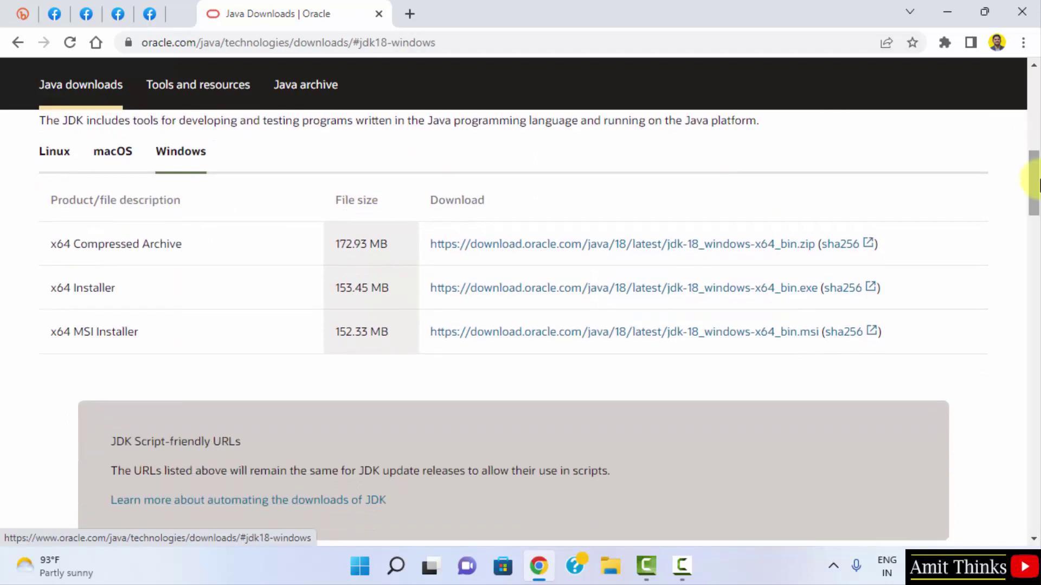
triple_click(62, 284)
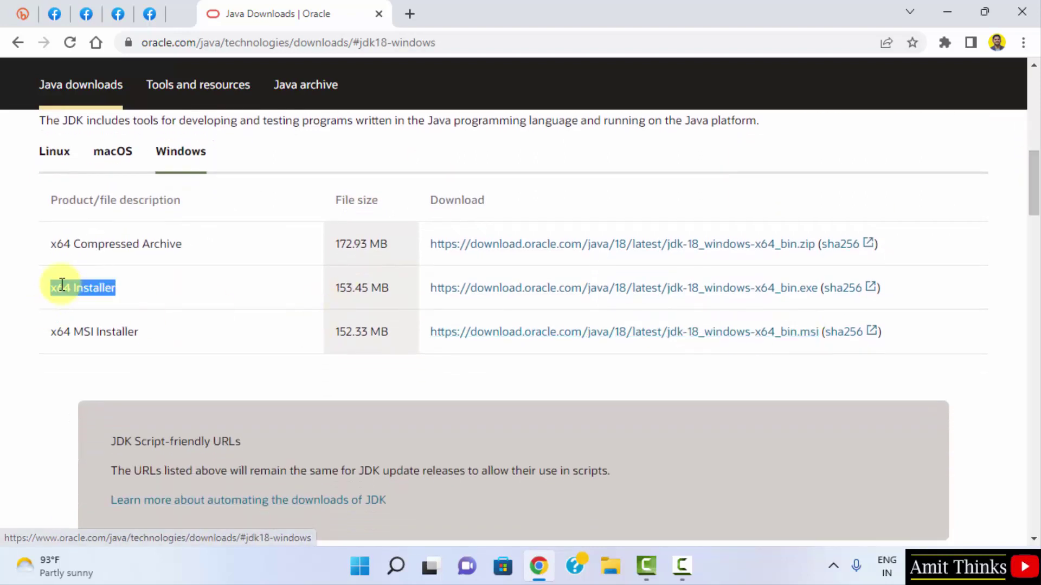
click(816, 296)
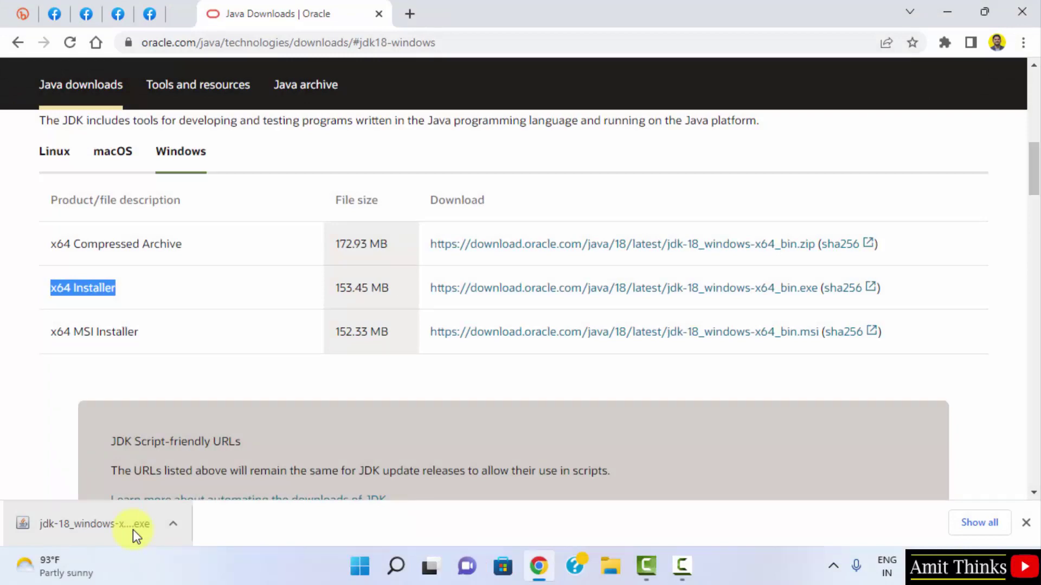
click(133, 529)
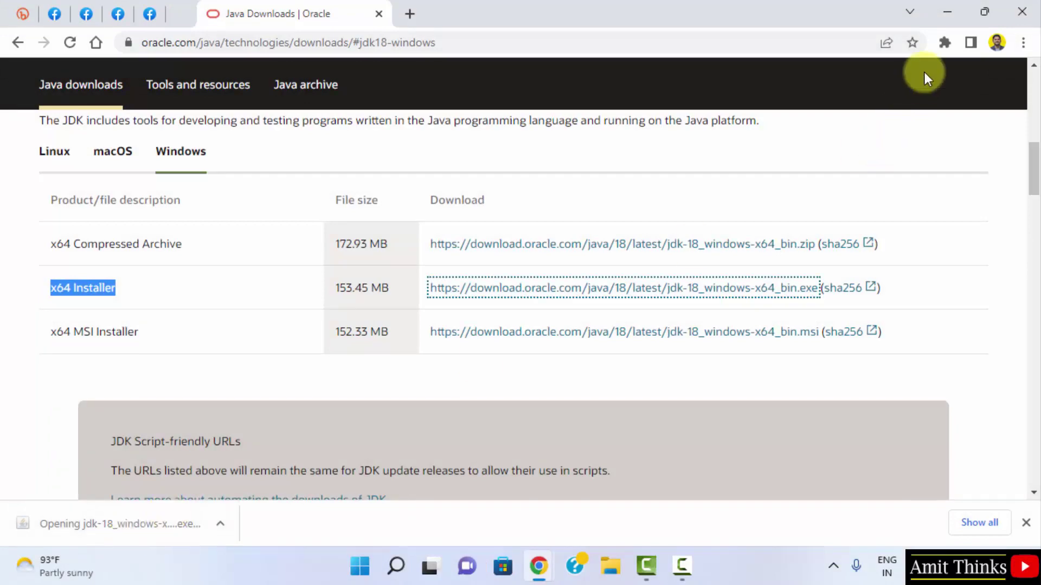
Minimize Chrome and install JDK 18.0.2.1 into the default C:\Program Files\Java\jdk-18.0.2.1 folder.
click(943, 20)
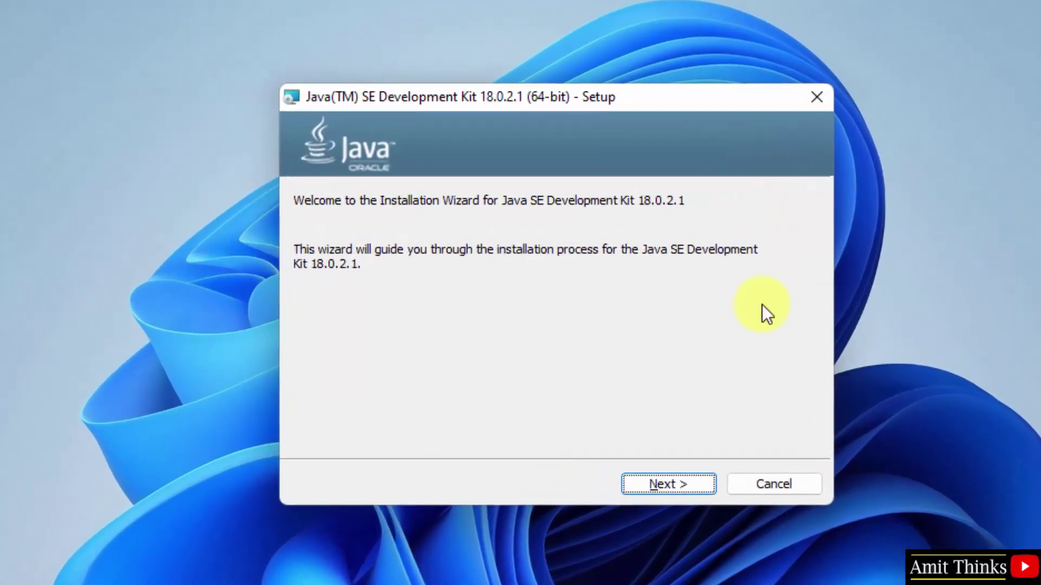
click(675, 488)
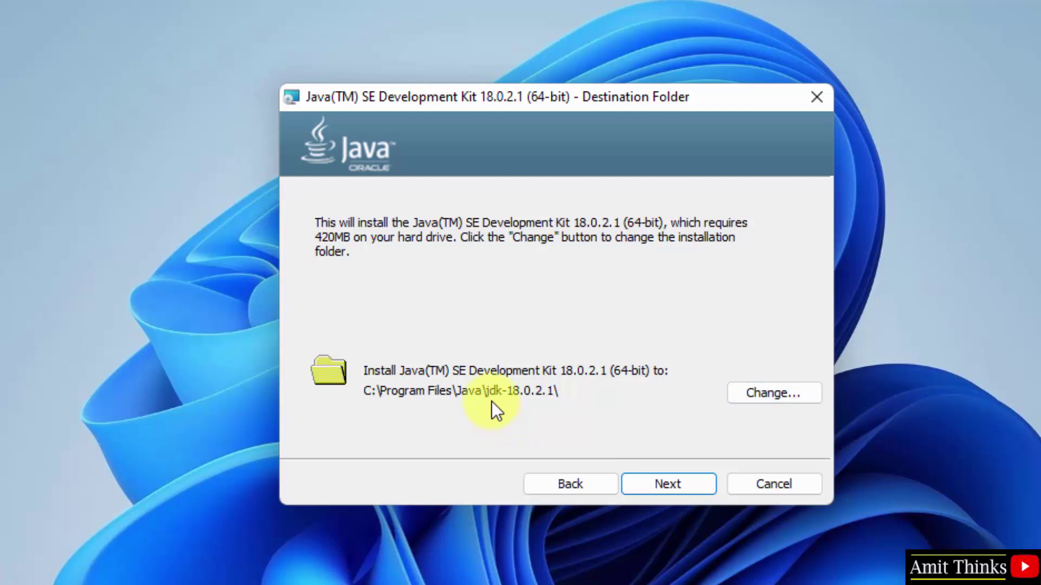
click(665, 489)
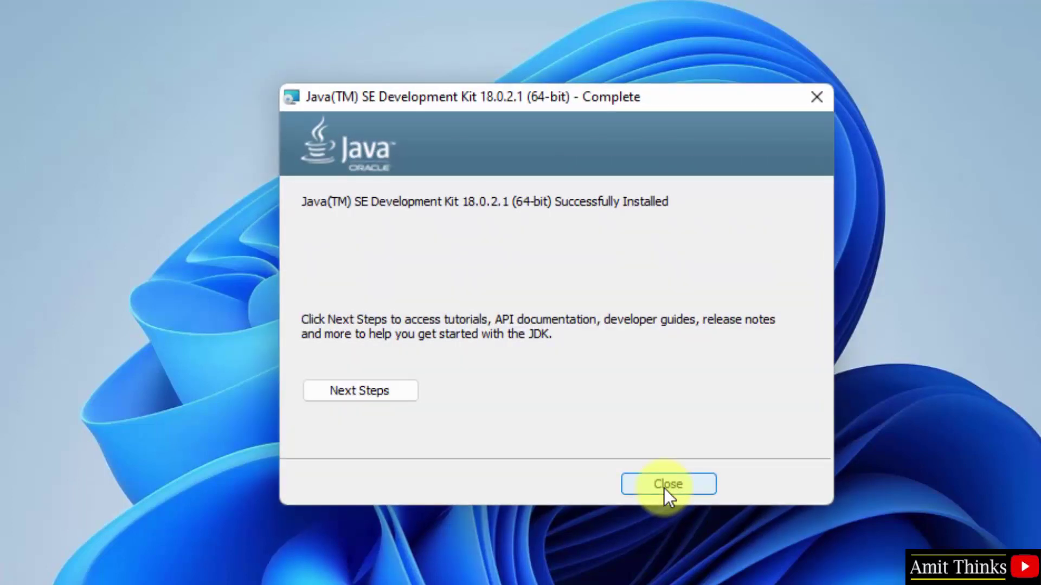
Close the installer and open 'Edit the system environment variables' from a Start search.
click(664, 486)
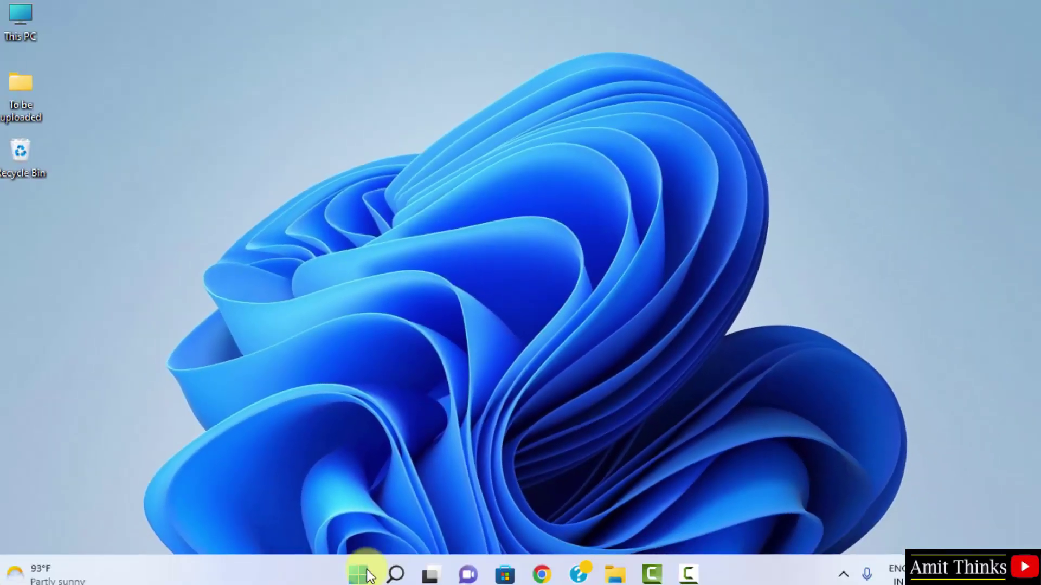
click(366, 573)
text(environment)
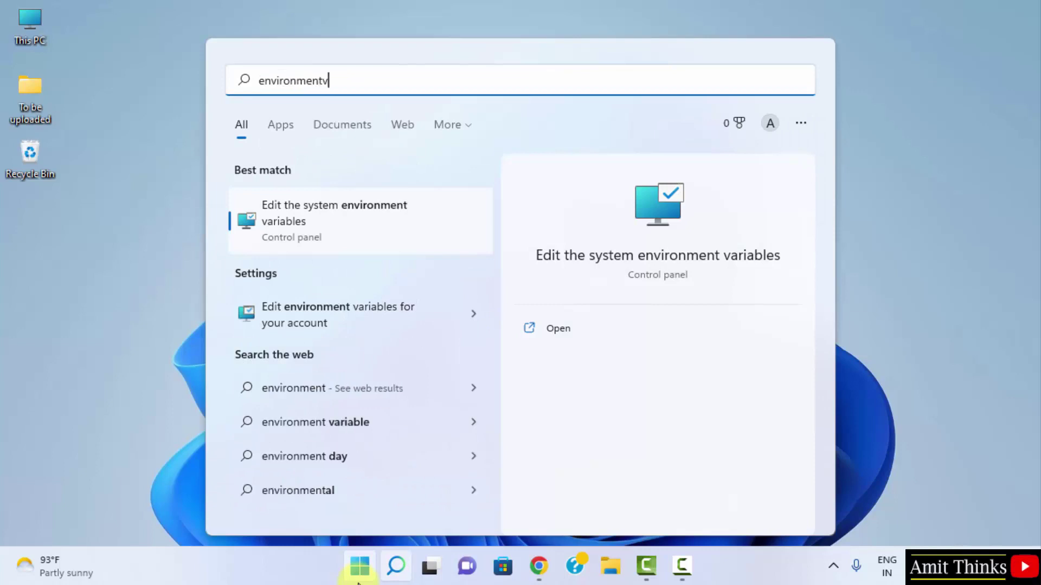
text( variables)
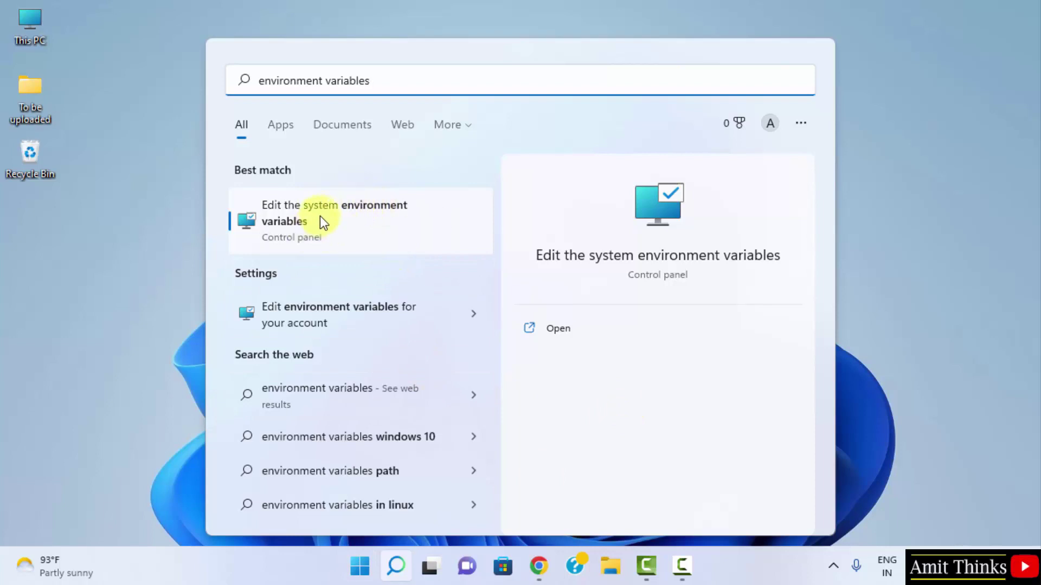
click(570, 330)
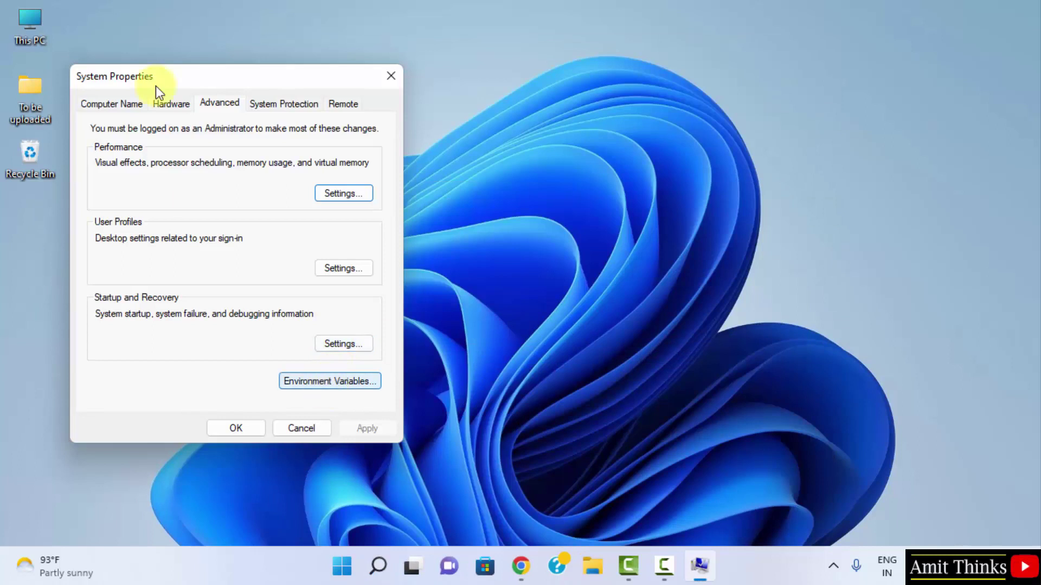
In Environment Variables, edit the system Path variable and add a new blank entry.
drag(154, 76, 145, 53)
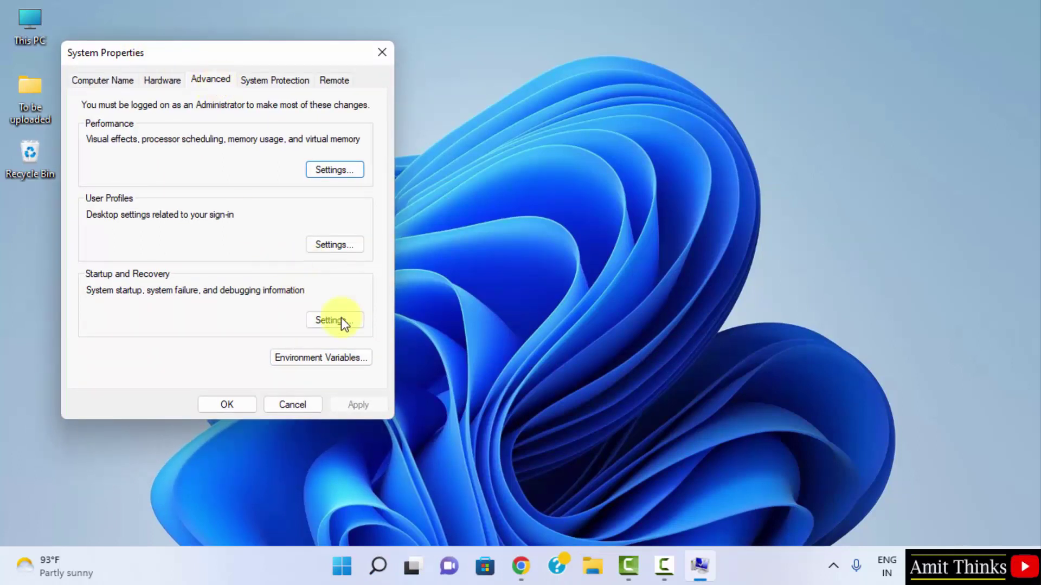
click(347, 359)
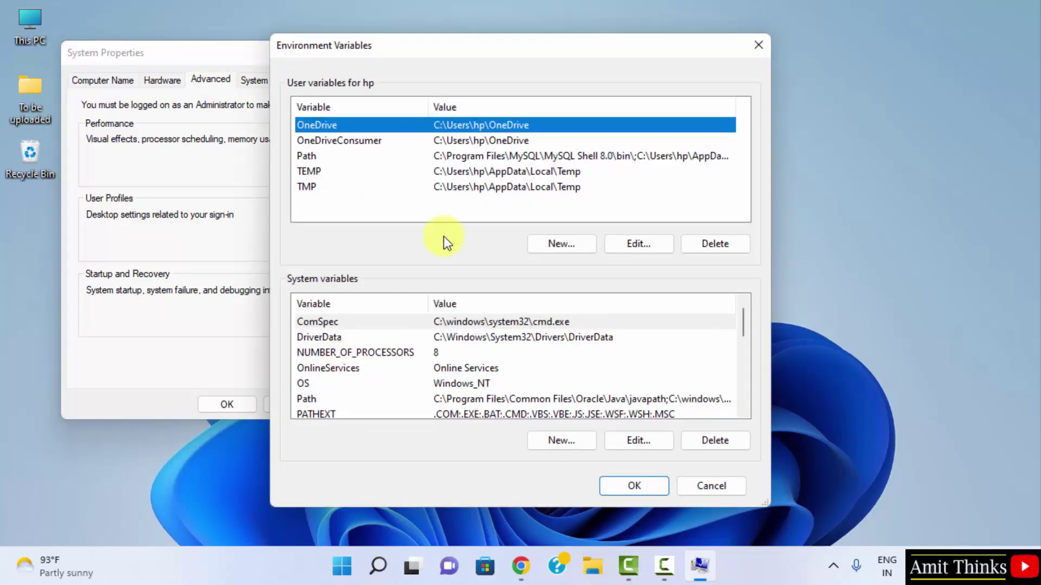
click(521, 400)
click(744, 413)
click(744, 413)
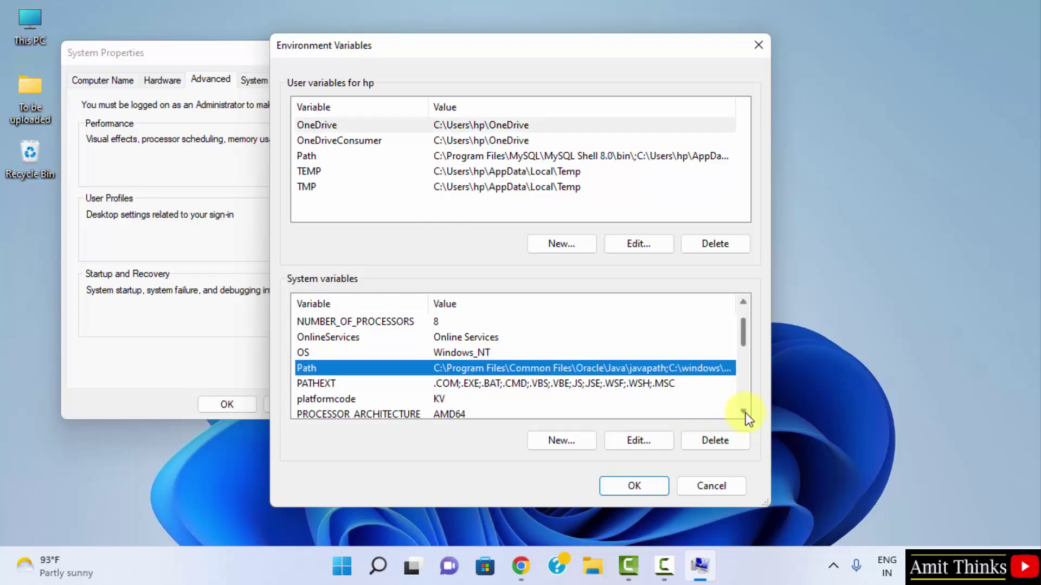
double_click(627, 367)
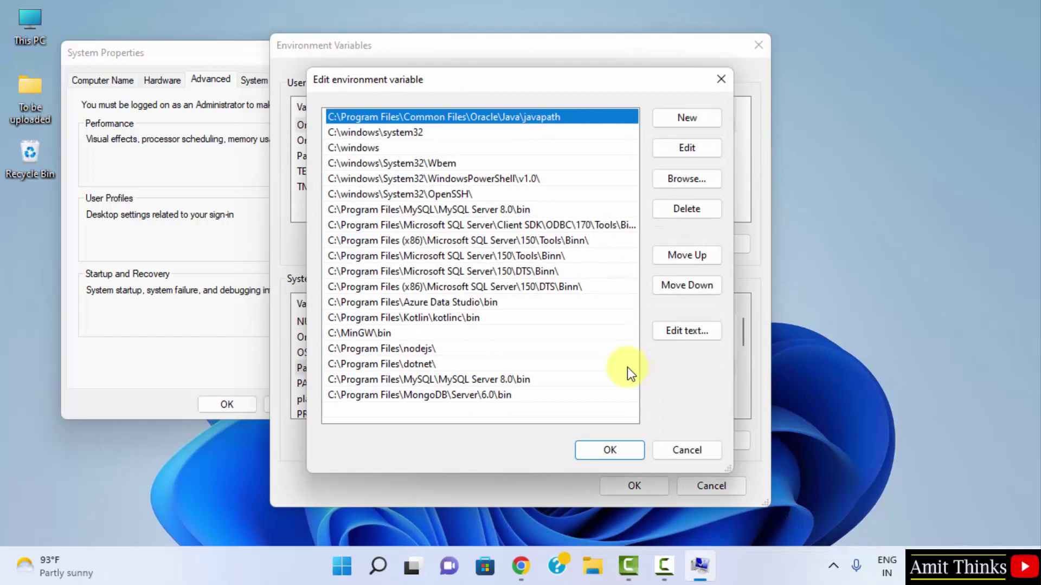
click(685, 122)
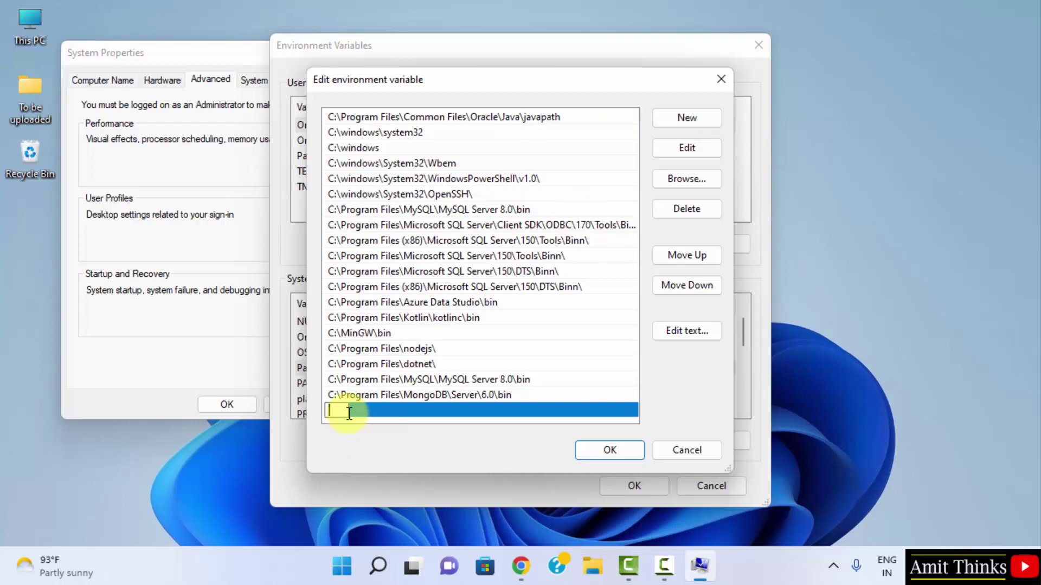
Browse to C:\Program Files\Java\jdk-18.0.2.1\bin in File Explorer and copy its address-bar path.
click(603, 575)
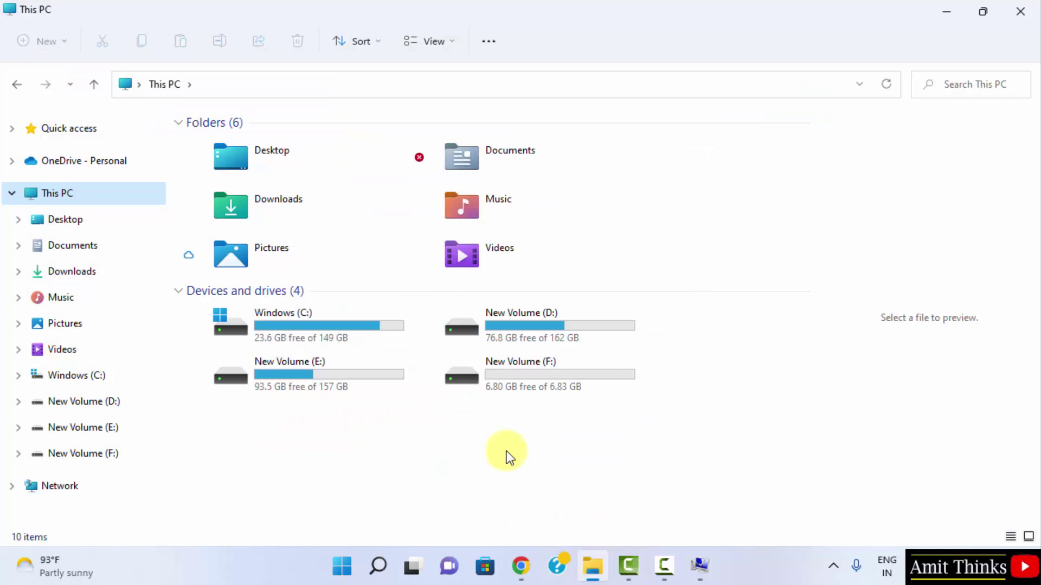
double_click(356, 337)
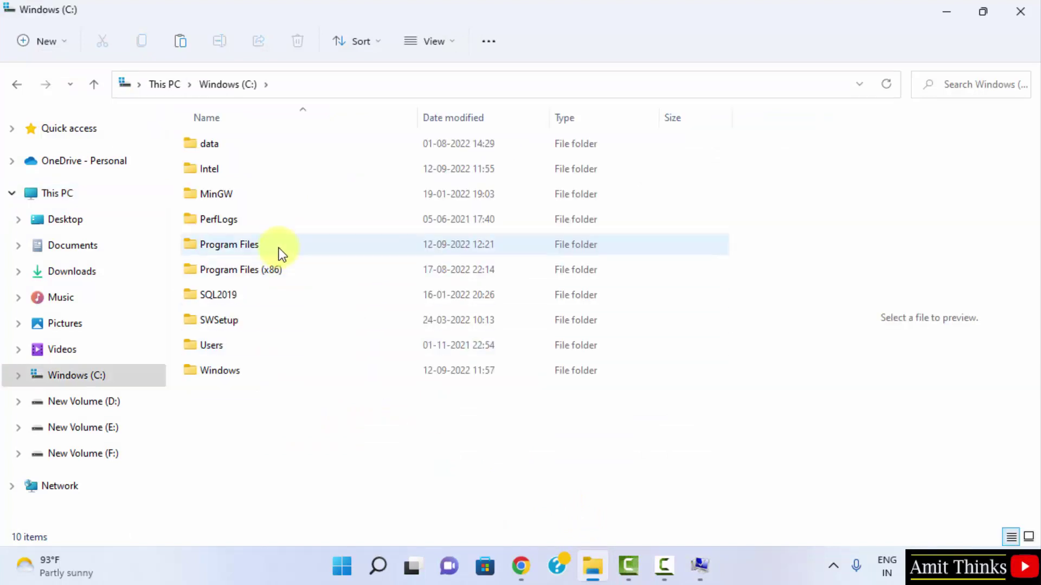
double_click(279, 247)
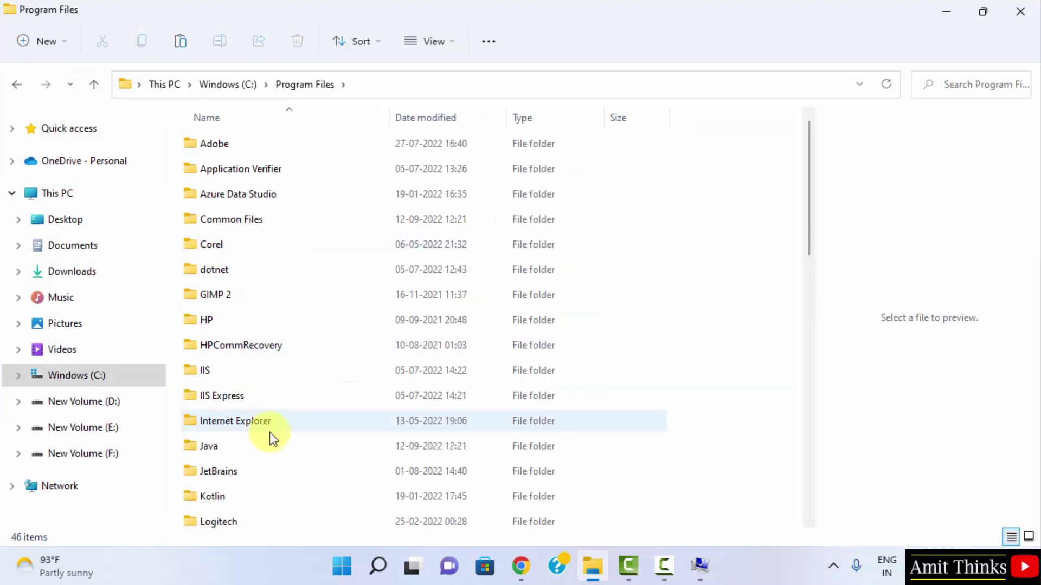
double_click(282, 447)
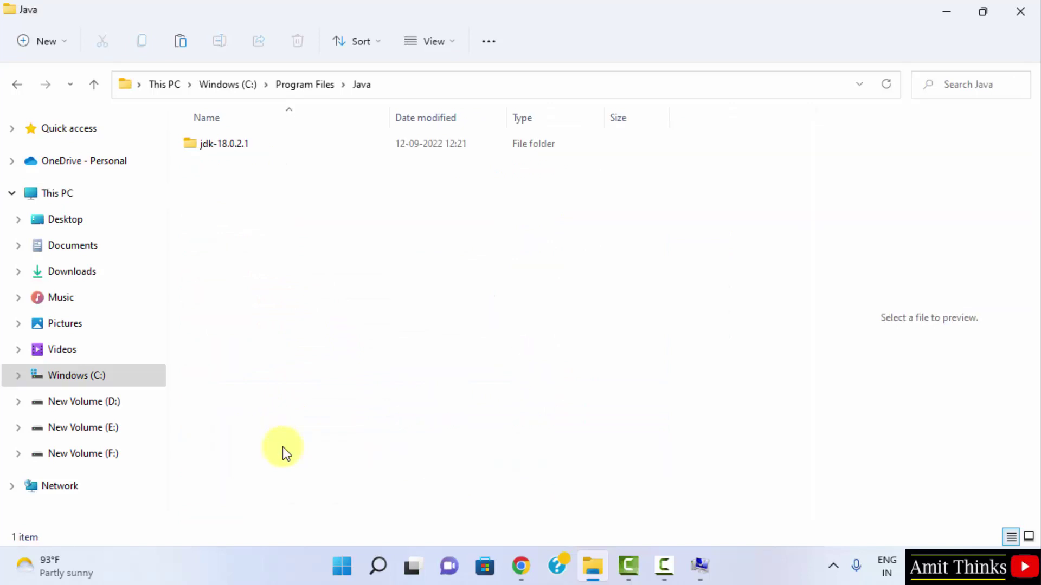
double_click(259, 148)
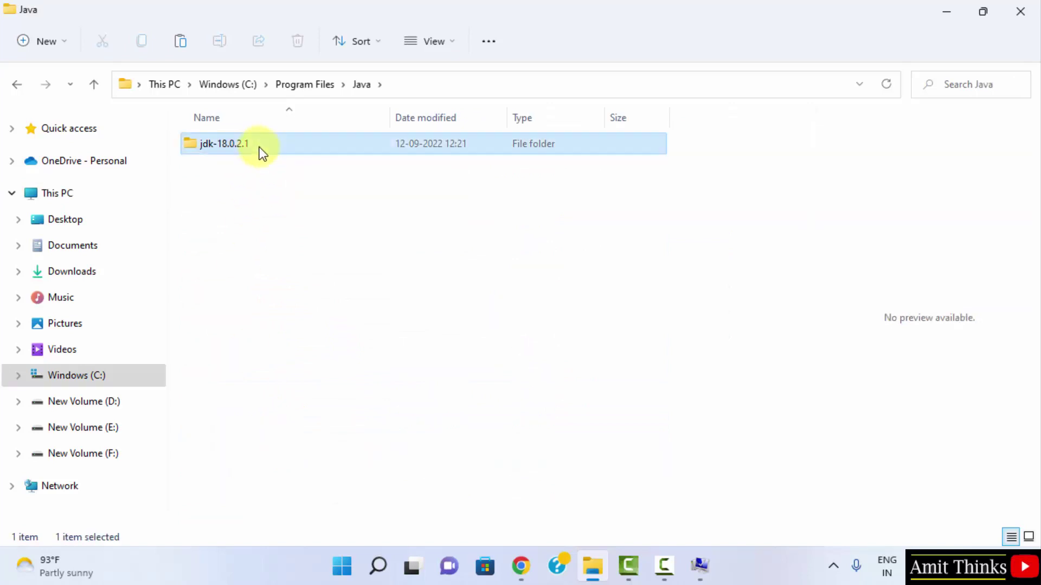
double_click(259, 147)
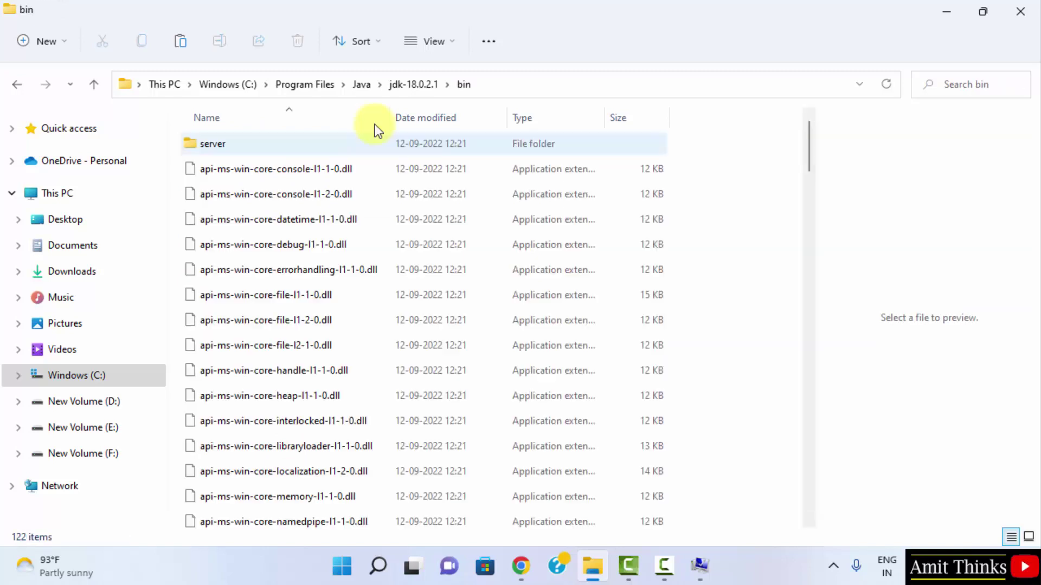
click(562, 92)
key(cmd+c)
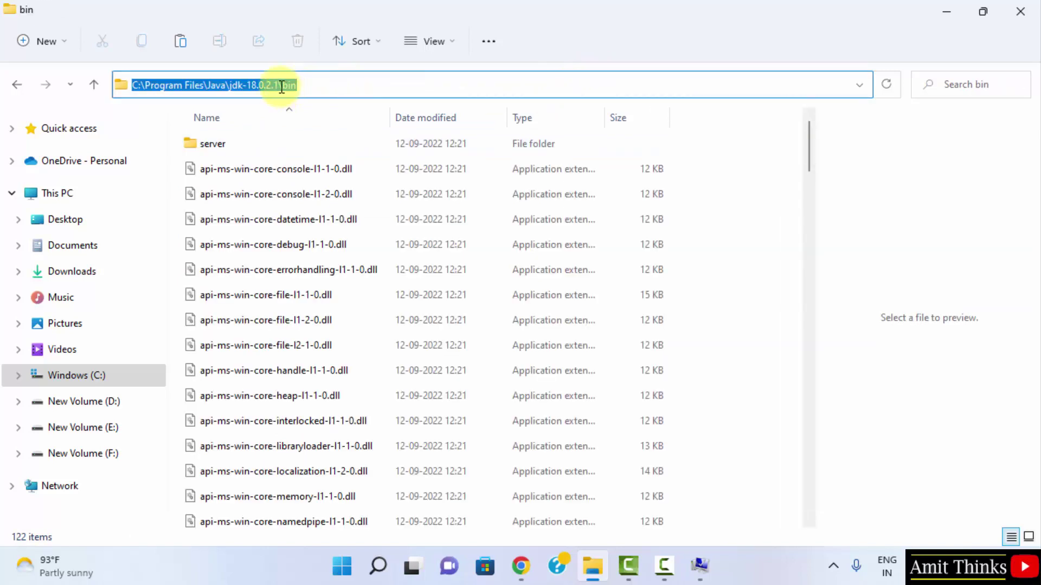
right_click(282, 87)
click(379, 141)
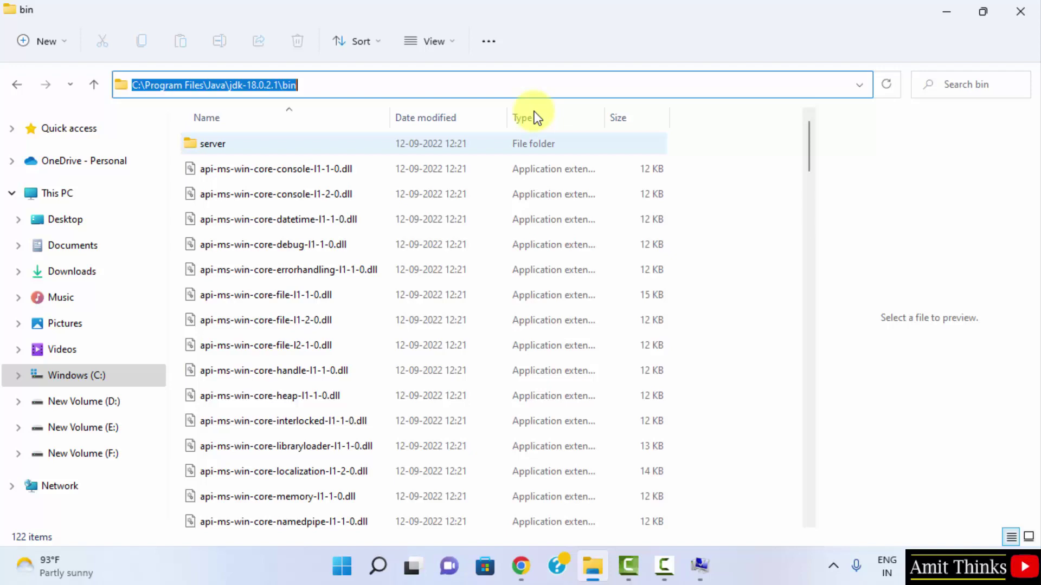
Paste the JDK bin path as a new Path entry and confirm all three dialogs with OK.
click(942, 4)
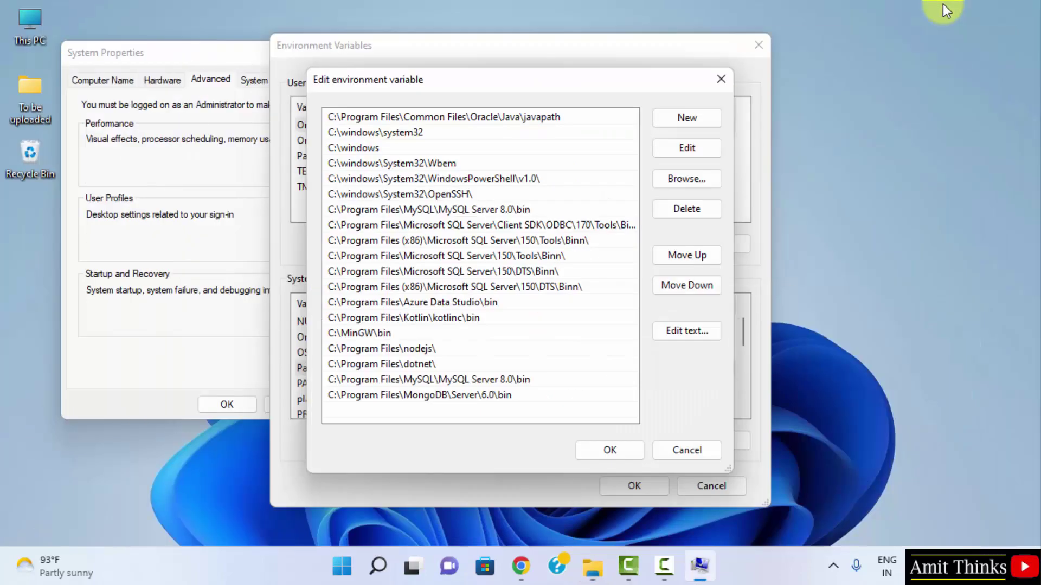
click(695, 126)
right_click(336, 410)
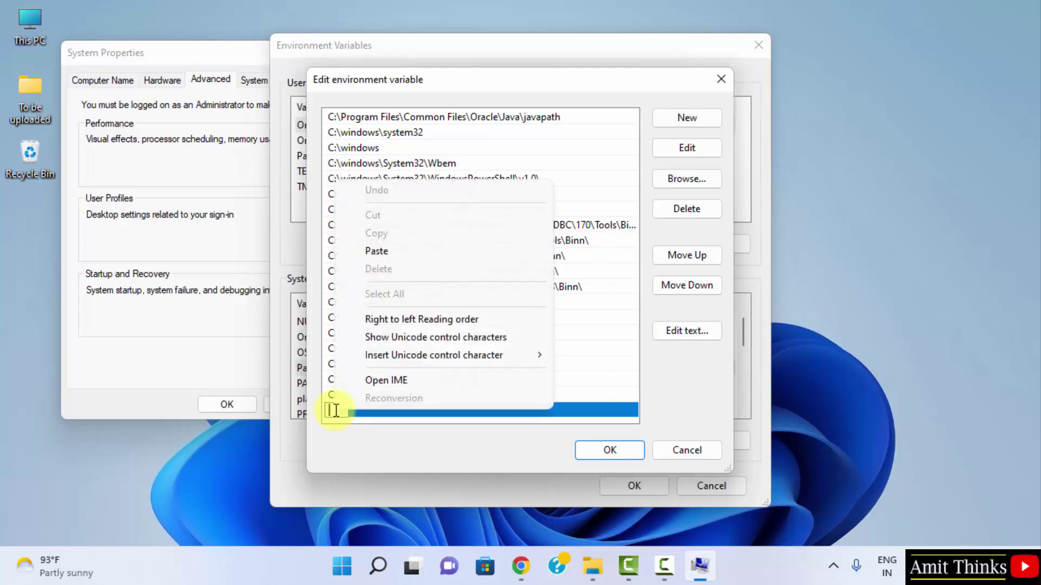
click(445, 247)
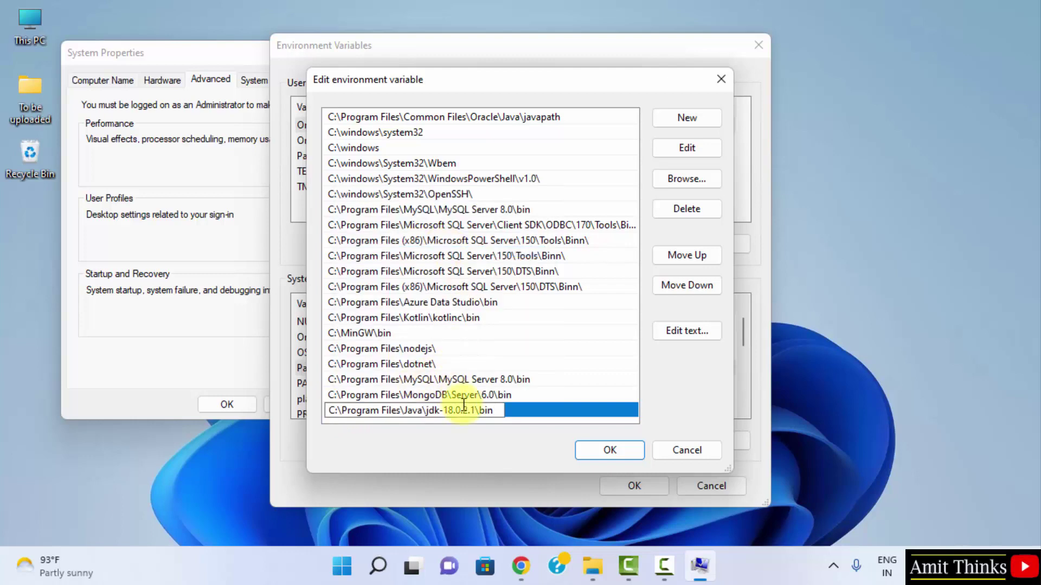
click(625, 457)
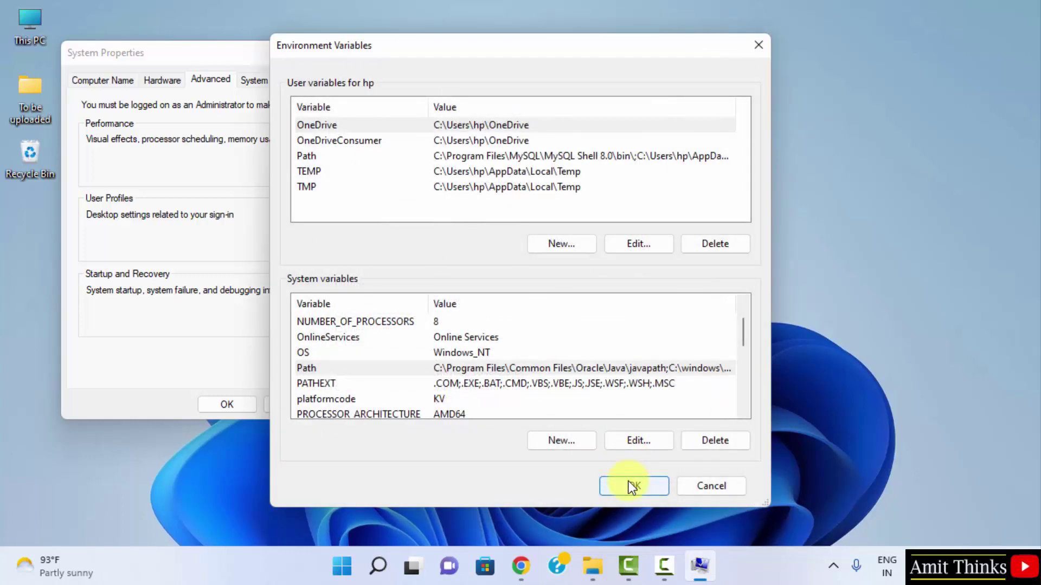
click(629, 481)
click(246, 404)
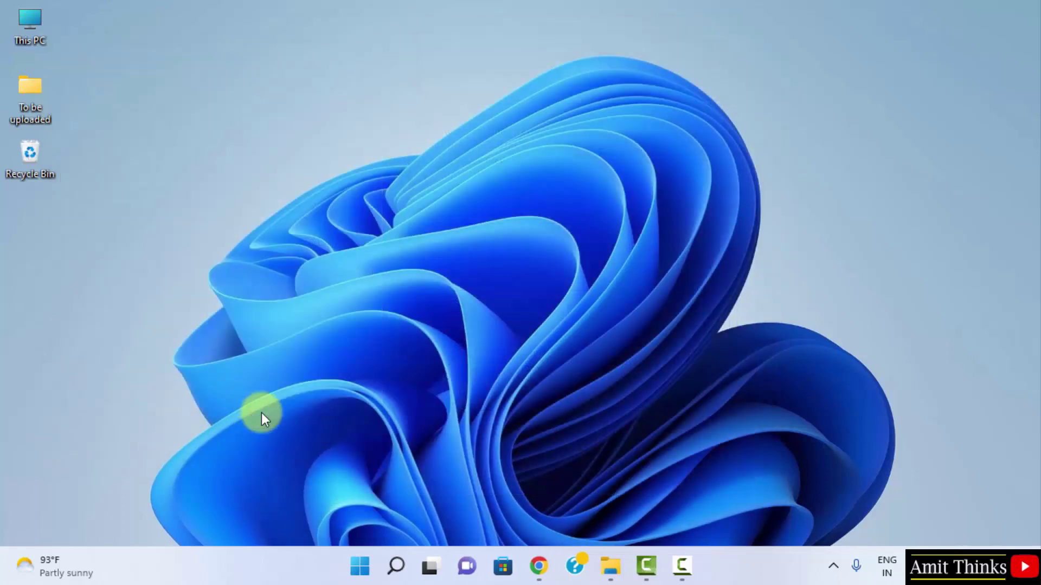
Launch Command Prompt from a Start search for 'cmd'.
click(359, 571)
text(cmd)
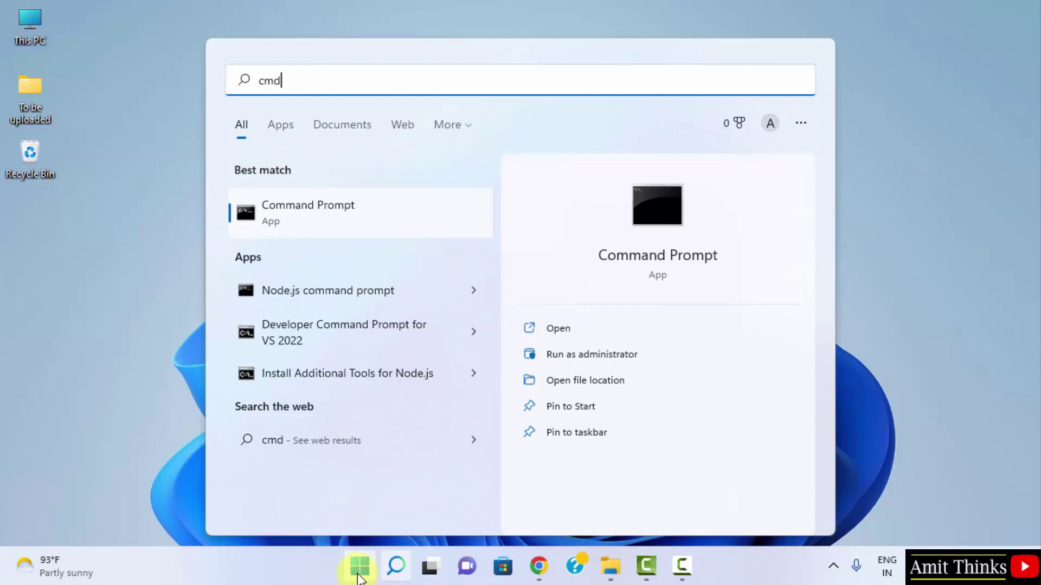
click(670, 325)
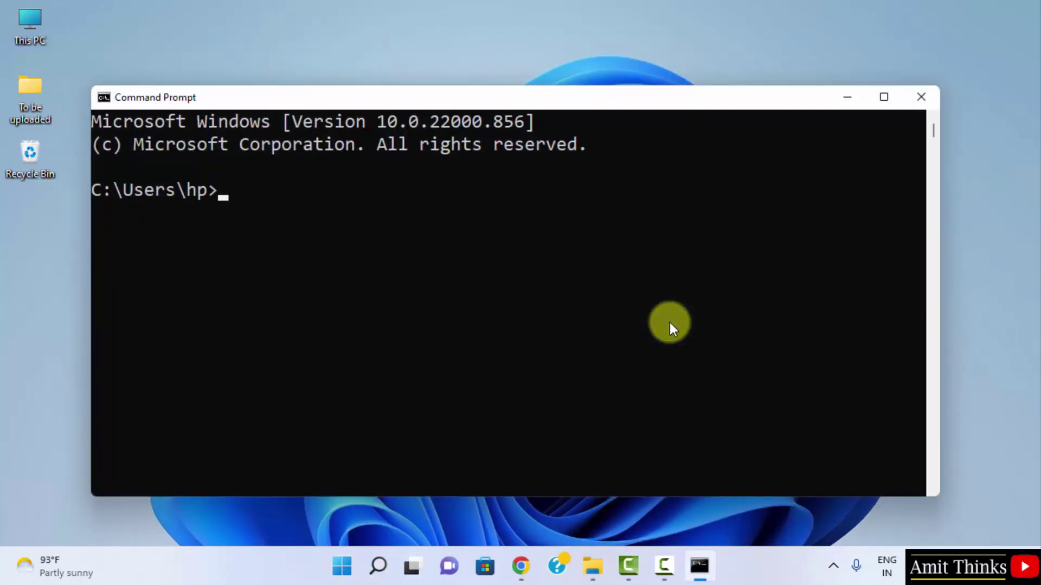
drag(687, 96, 733, 55)
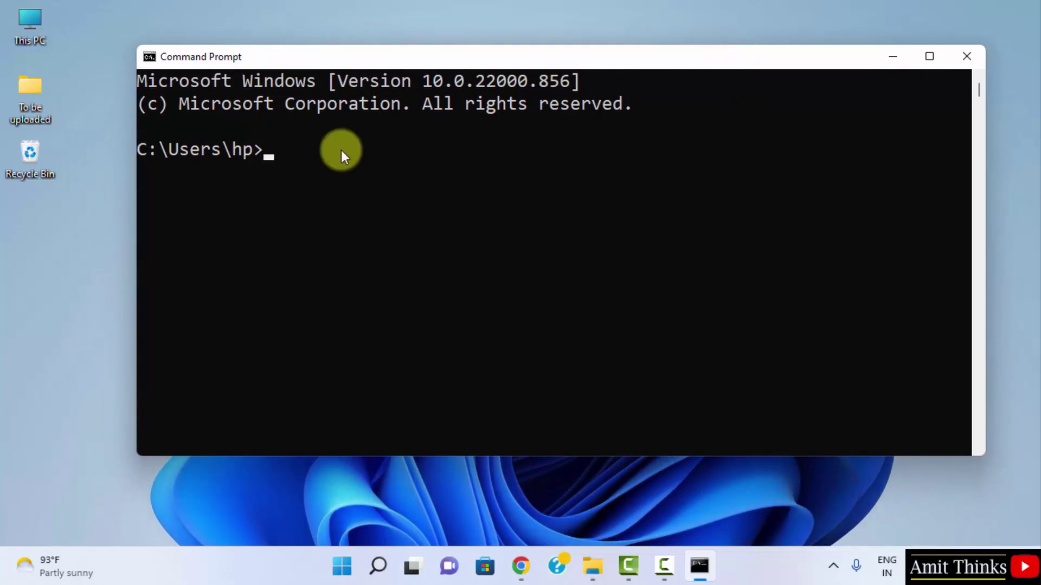
Run java --version and javac --version, both reporting 18.0.2.1.
text(java --version)
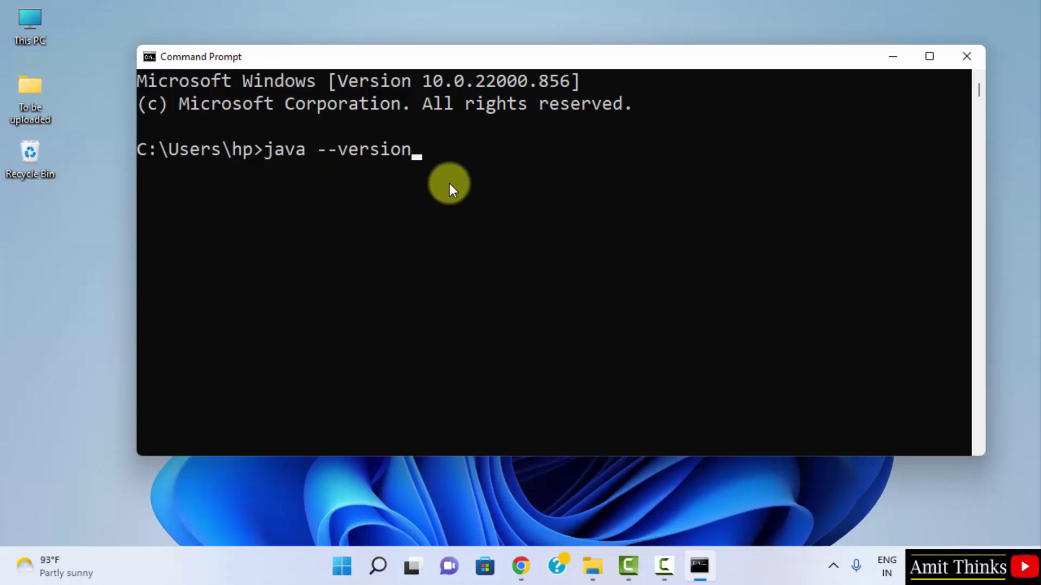
key(Return)
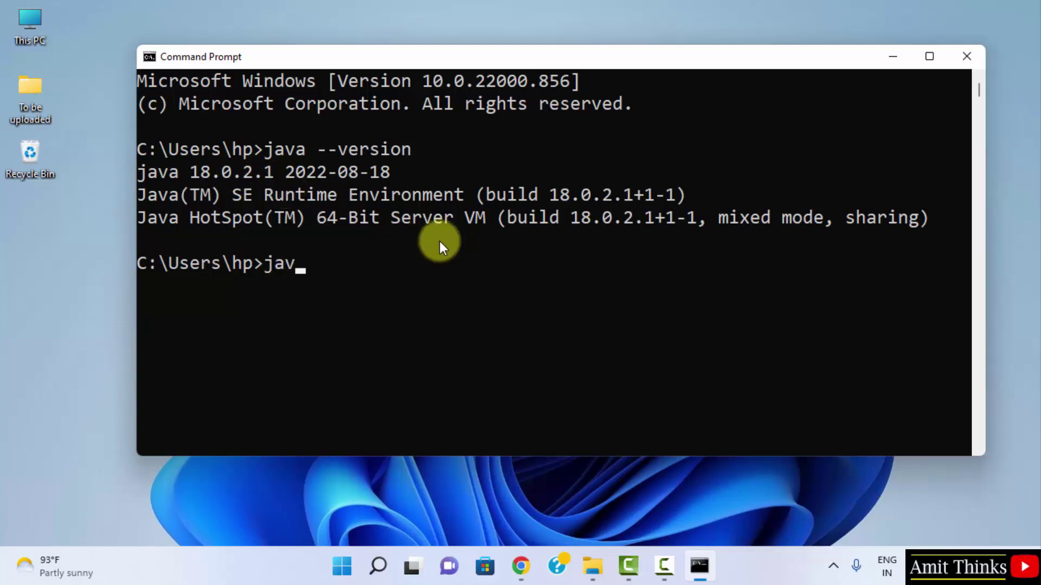
text(ac --versio)
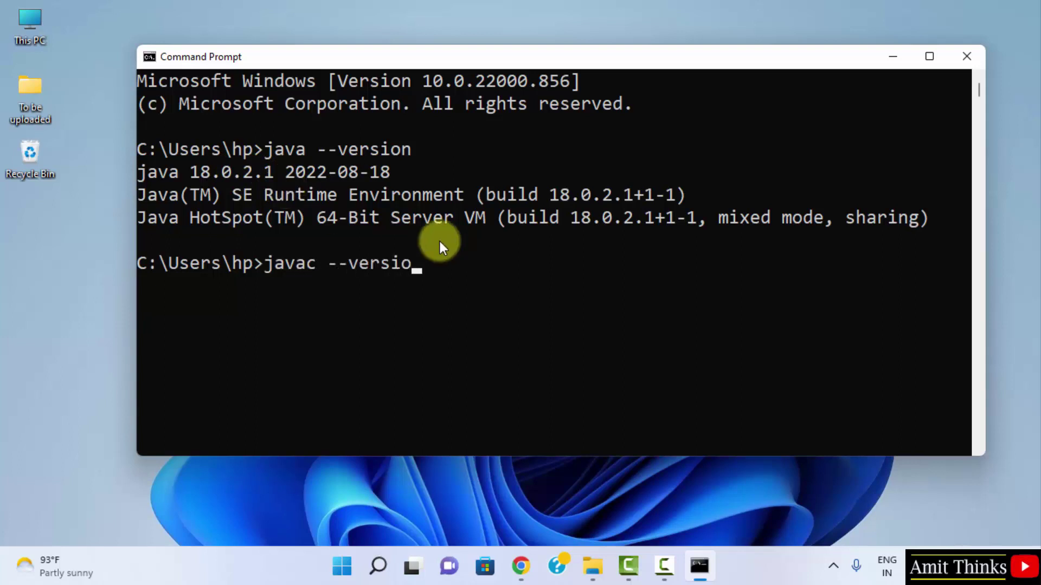
text(n)
key(Return)
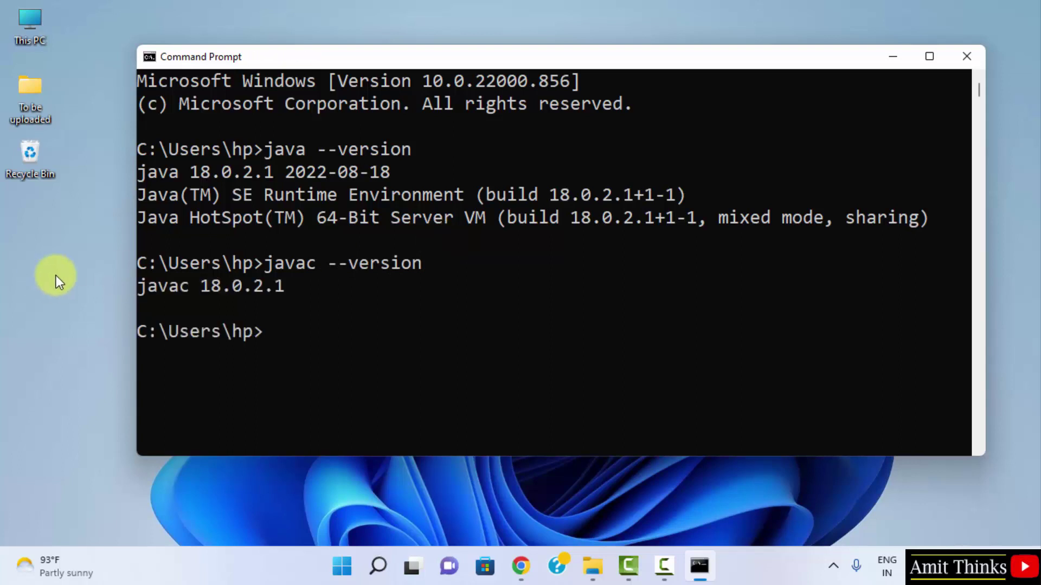